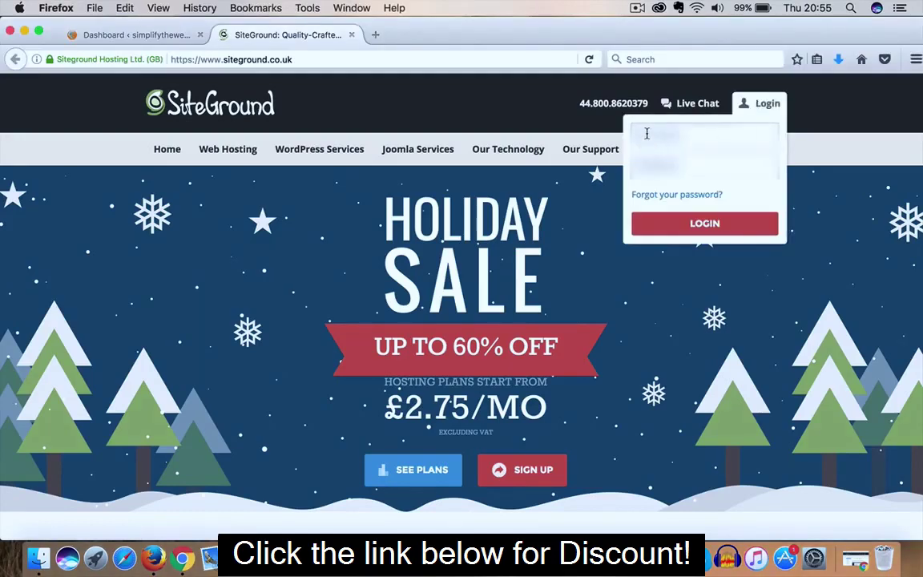
Log in to SiteGround with the account username and password
left_click(647, 133)
type("username@gmail.c")
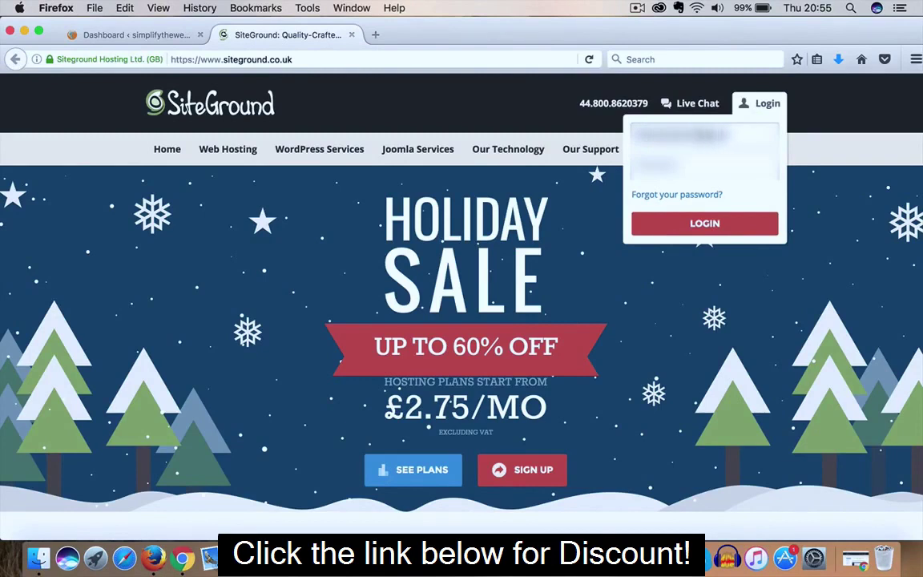
key("Tab")
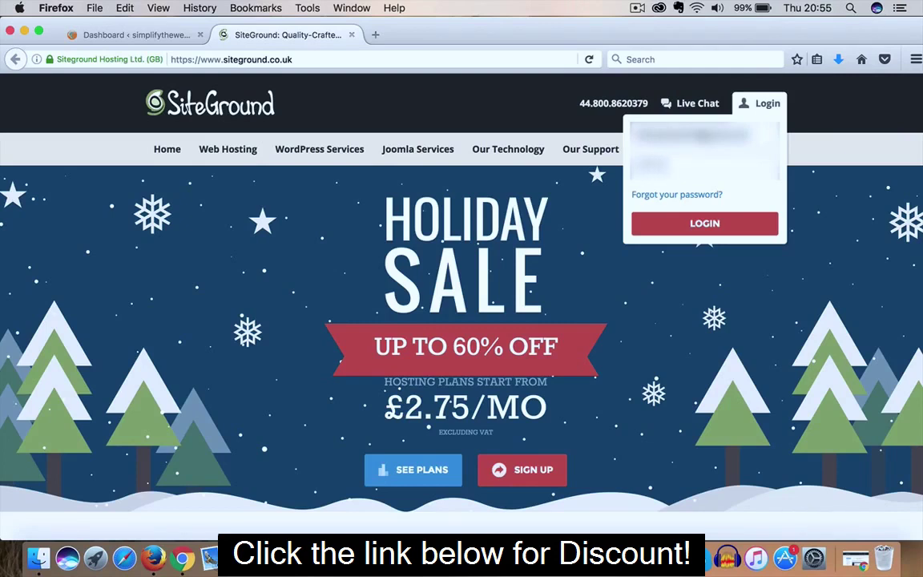
key("Return")
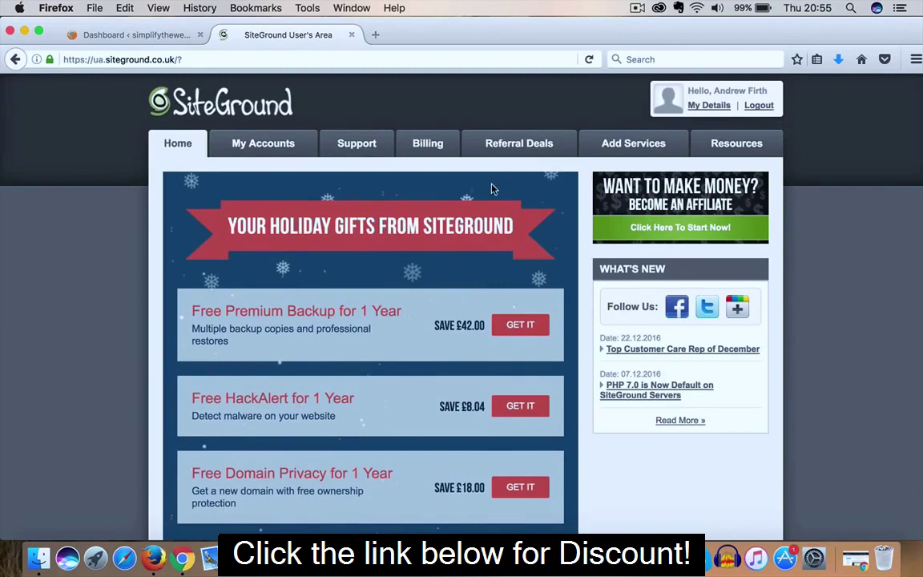
Launch cPanel for simplifytheweb.com from My Accounts, accepting both insecure-connection warnings
left_click(268, 152)
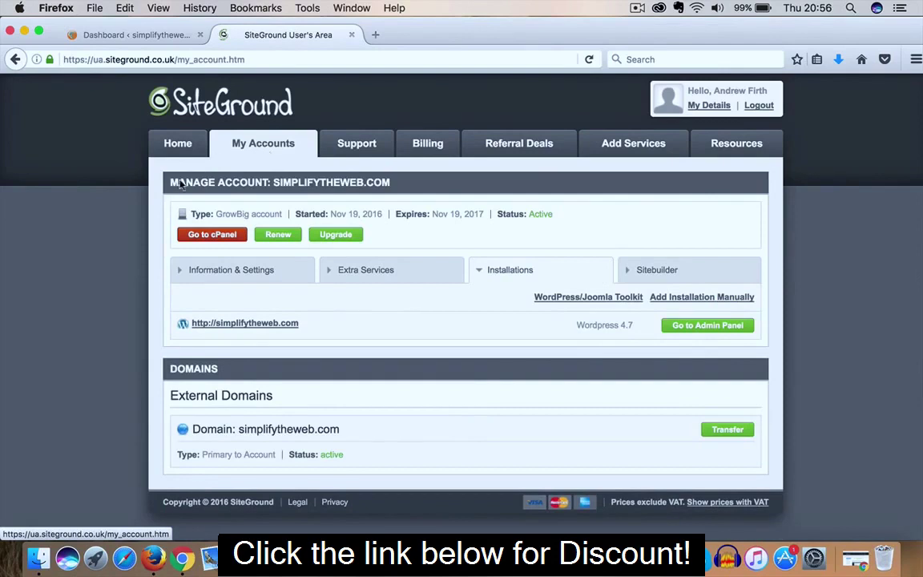
left_click(206, 236)
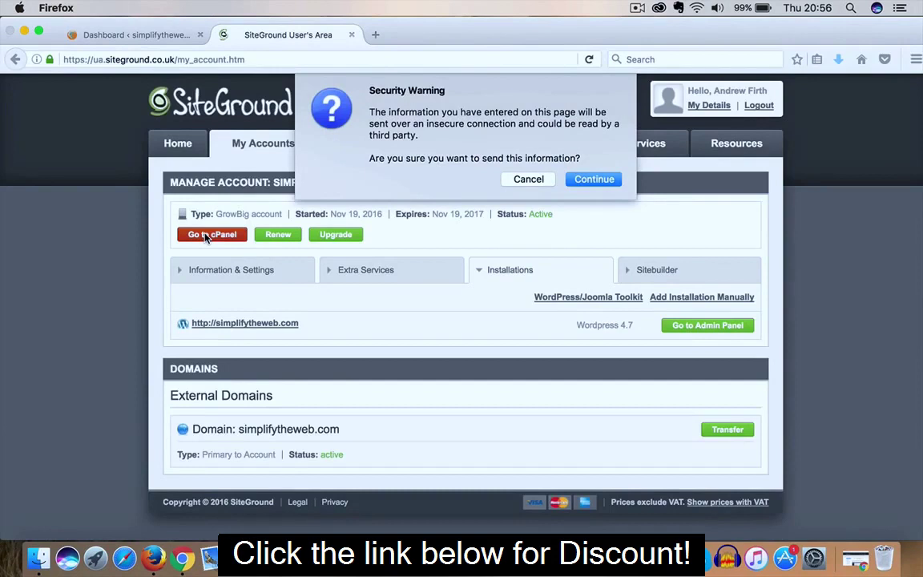
left_click(592, 180)
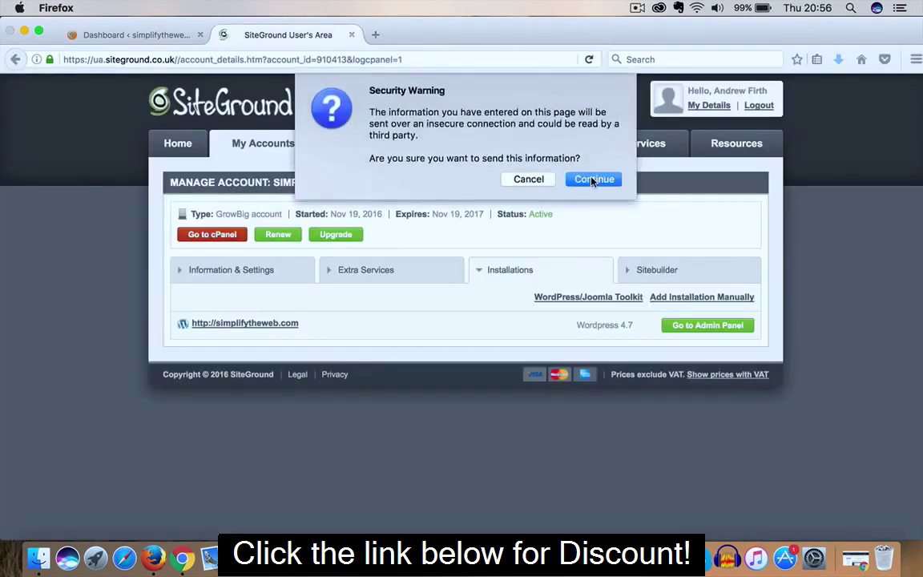
left_click(592, 180)
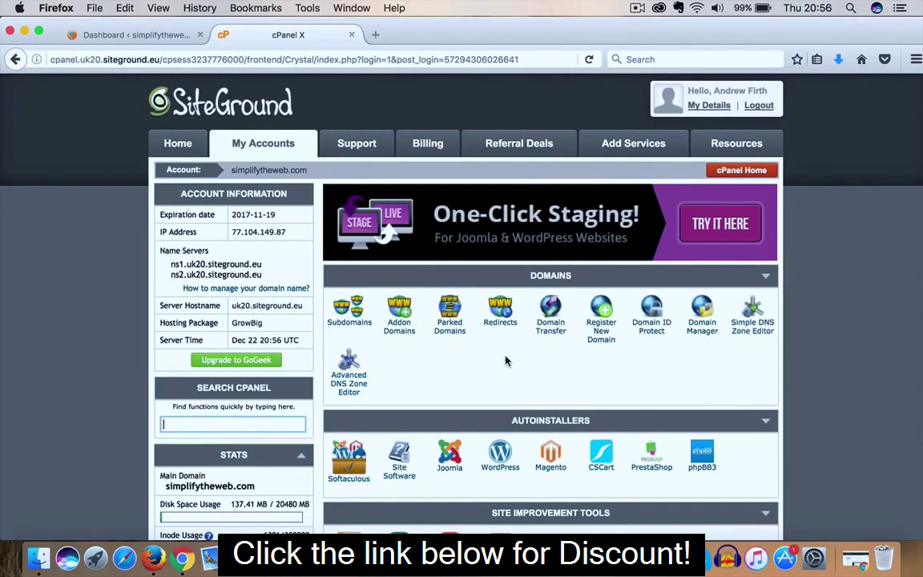
Scroll the cPanel home down to the Site Improvement Tools section showing SuperCacher
scroll(506, 362, "down", 2)
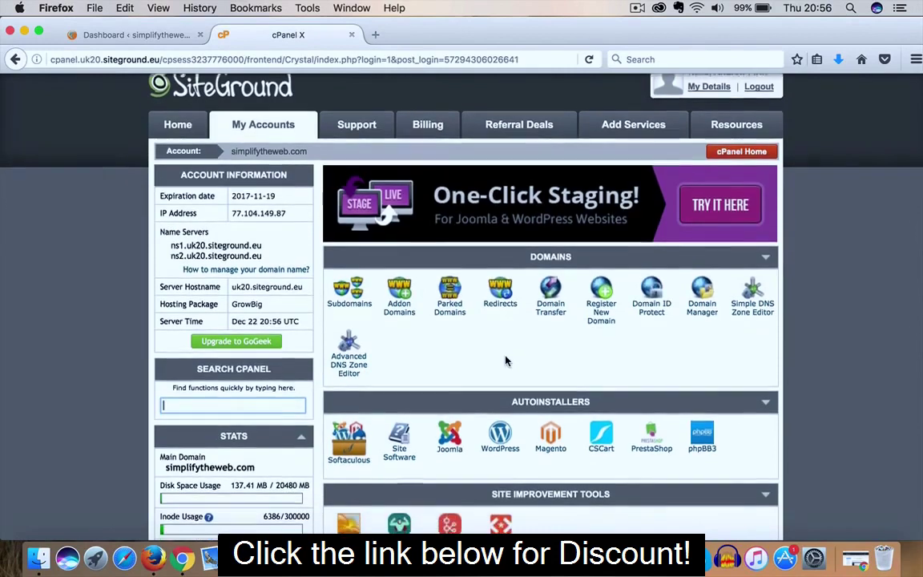
scroll(506, 361, "down", 3)
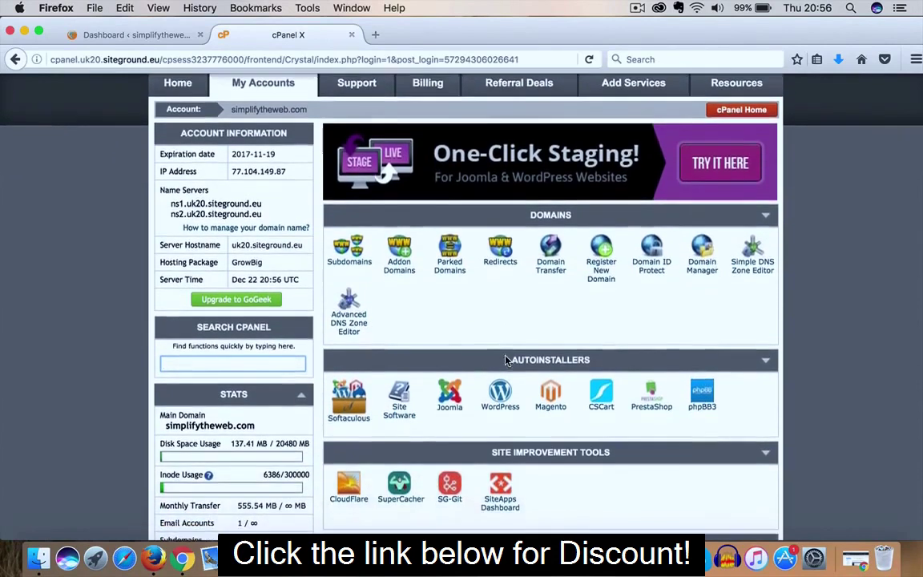
scroll(506, 357, "down", 8)
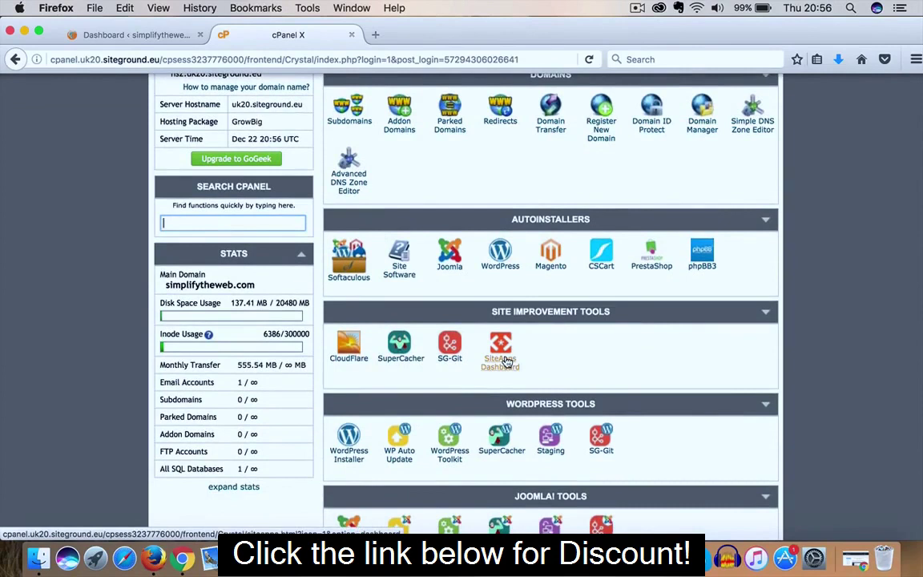
Open SuperCacher and review its page, confirming Level 1 Static Cache is On
left_click(398, 358)
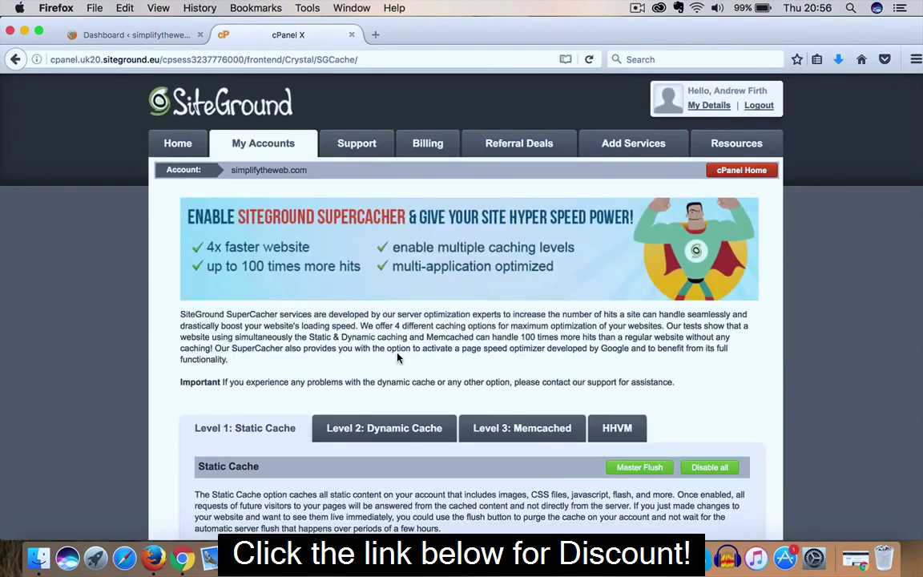
scroll(430, 336, "down", 1)
scroll(430, 337, "down", 1)
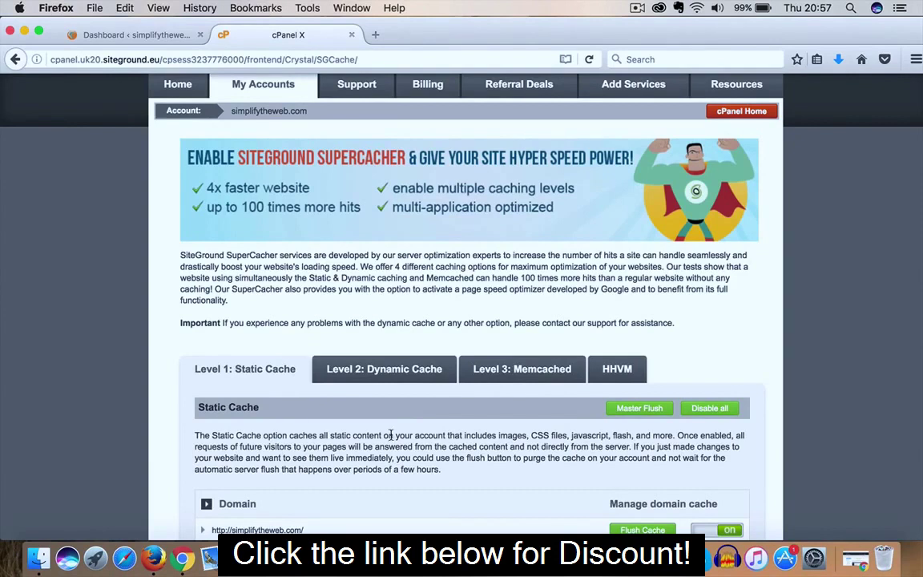
scroll(390, 435, "down", 1)
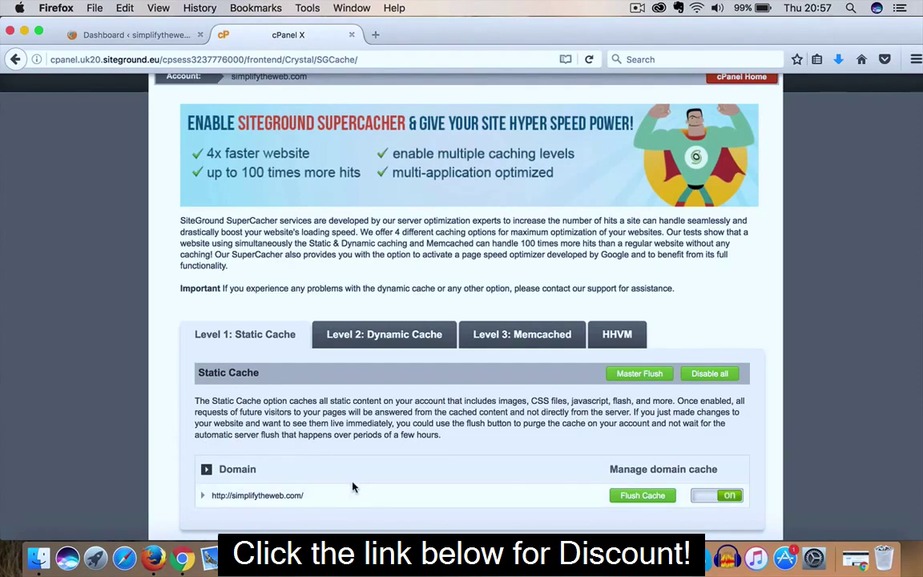
scroll(351, 488, "down", 1)
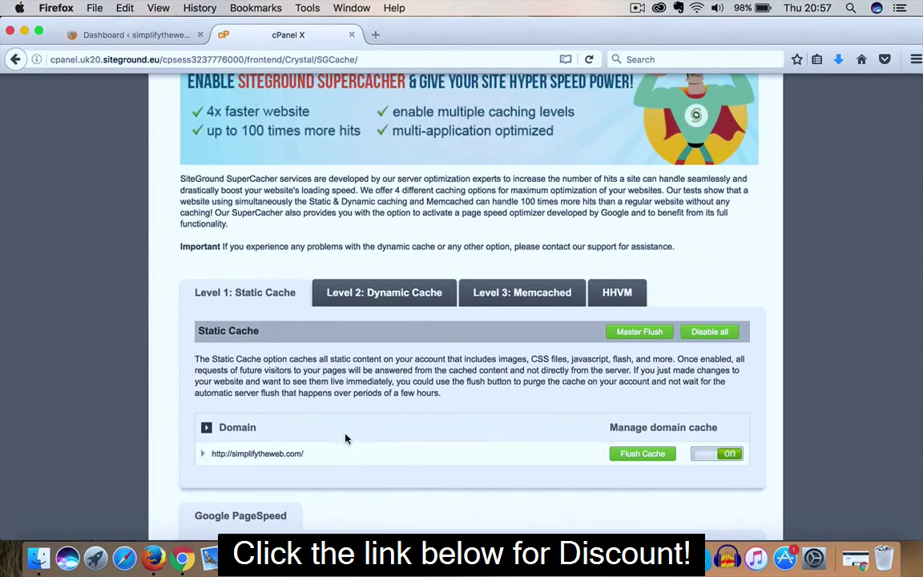
scroll(349, 433, "up", 2)
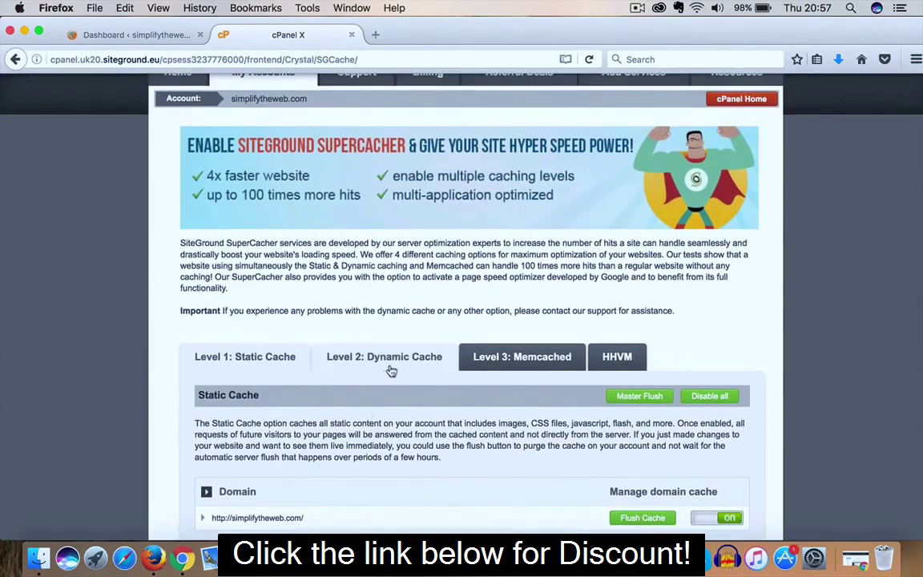
Switch Level 2 Dynamic Cache and Level 3 Memcached to On for simplifytheweb.com
left_click(392, 367)
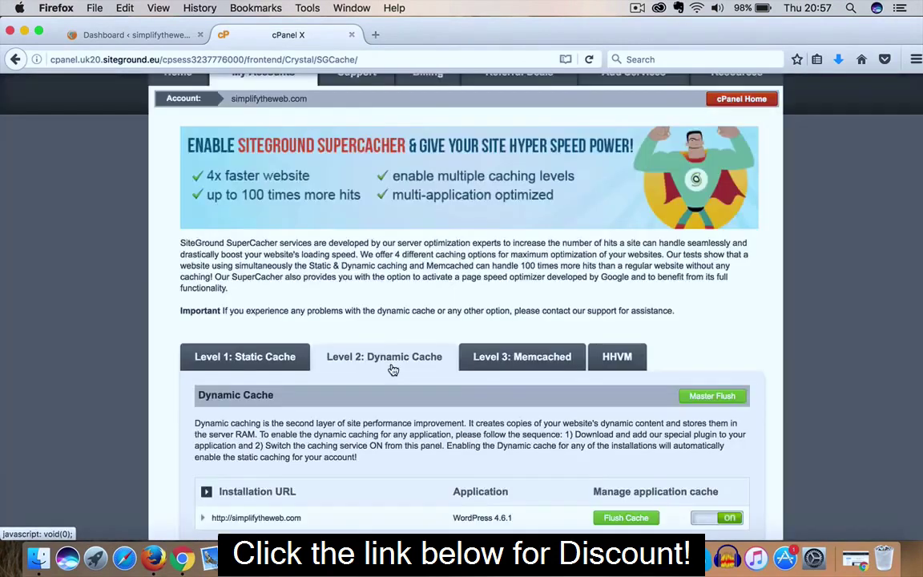
scroll(392, 369, "down", 2)
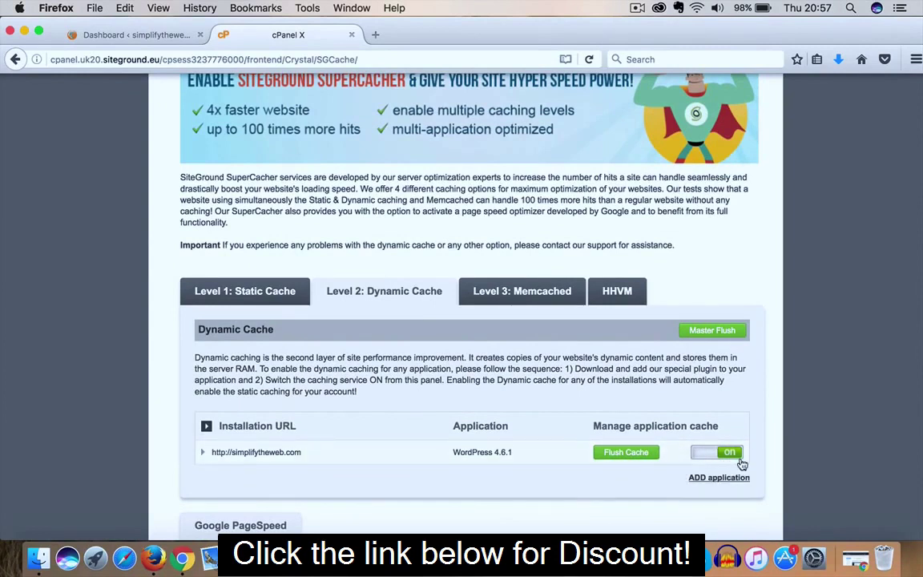
left_click(535, 304)
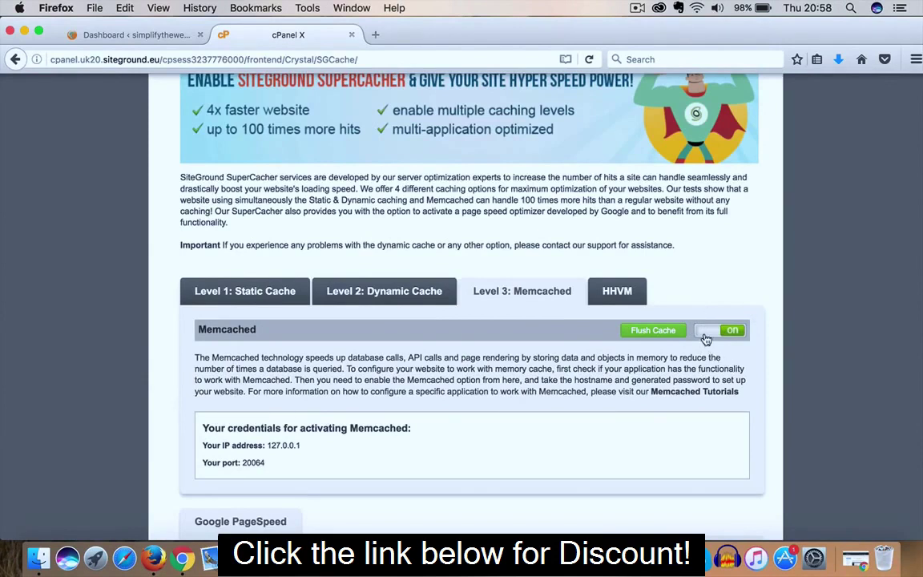
scroll(513, 393, "down", 5)
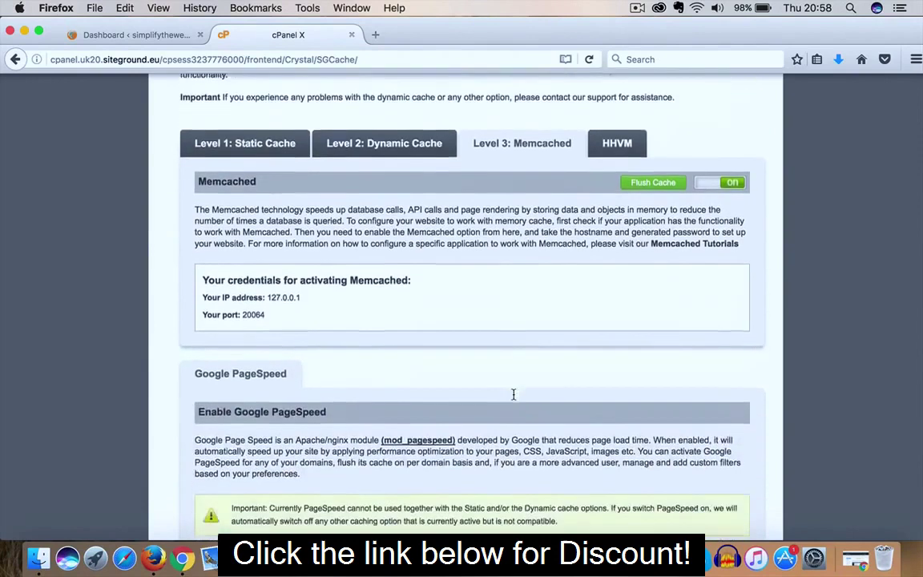
scroll(513, 394, "down", 1)
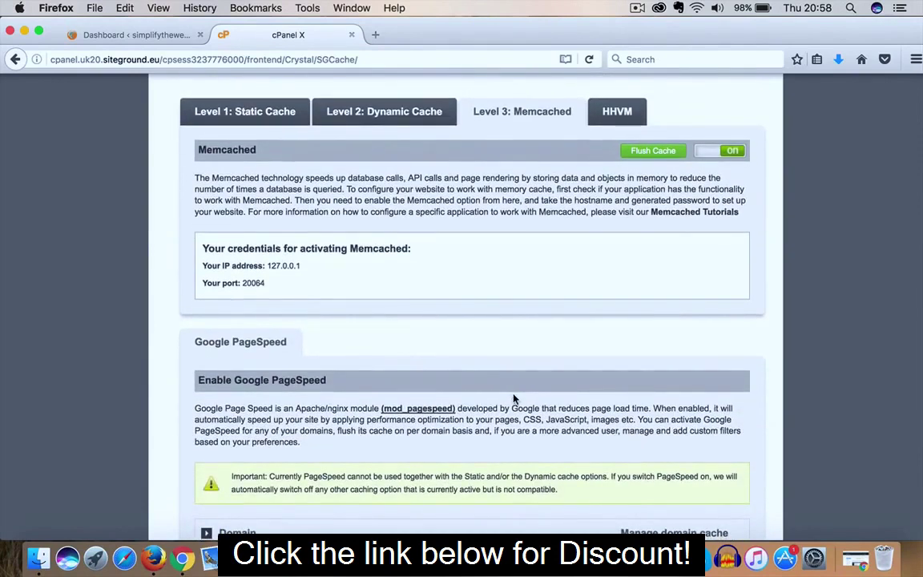
scroll(514, 398, "down", 1)
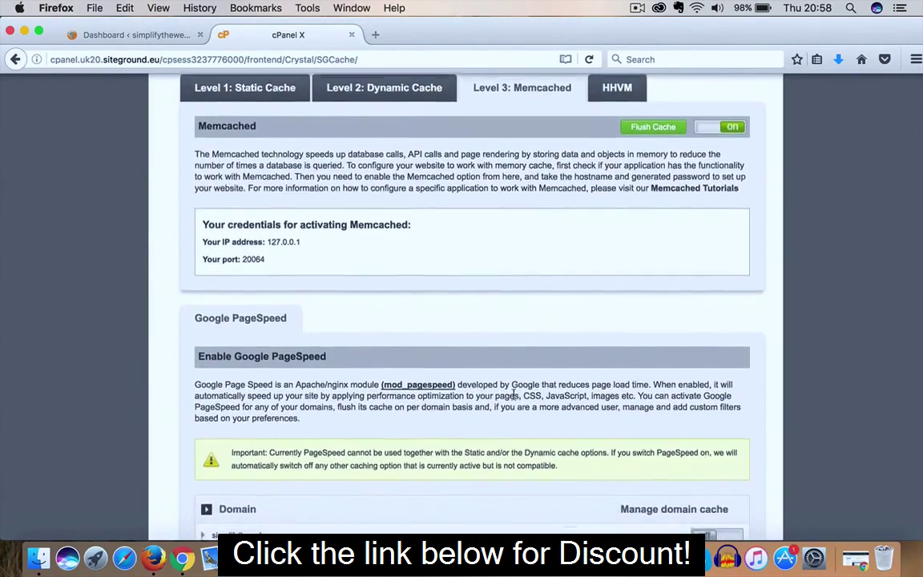
scroll(514, 398, "down", 2)
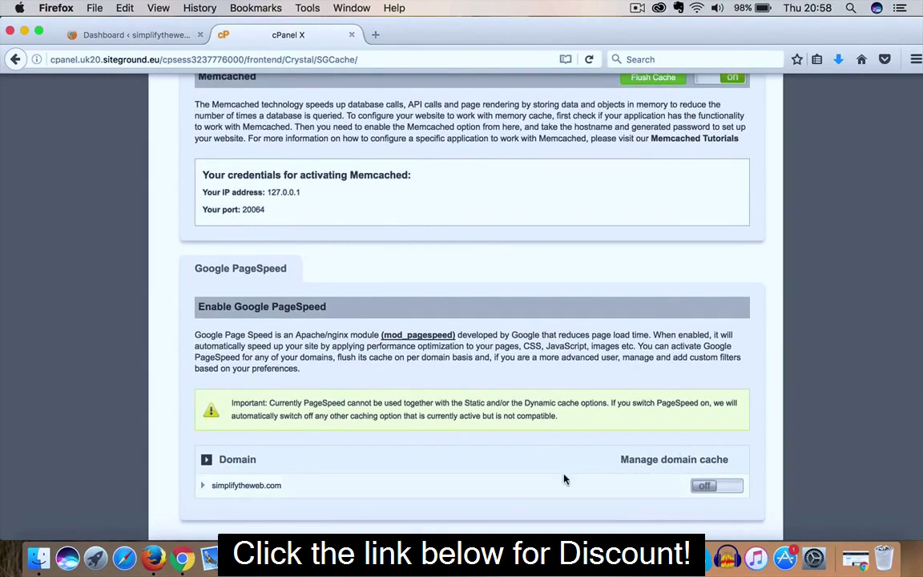
scroll(550, 473, "up", 5)
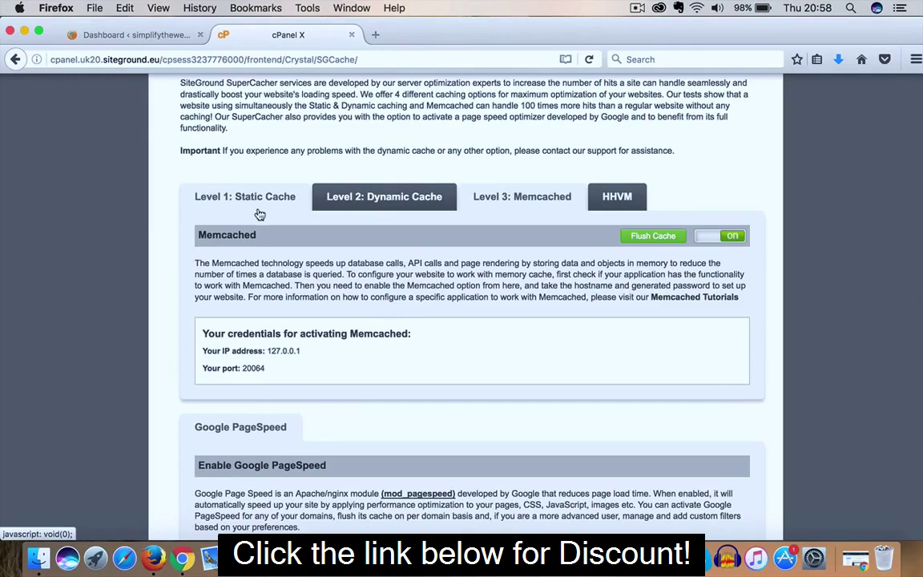
scroll(385, 289, "down", 5)
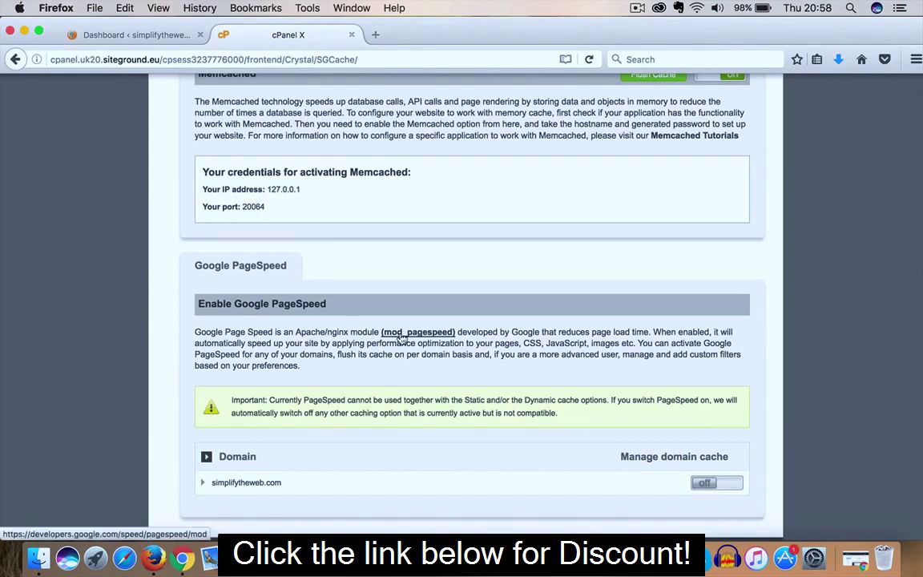
scroll(400, 340, "up", 4)
scroll(400, 340, "up", 1)
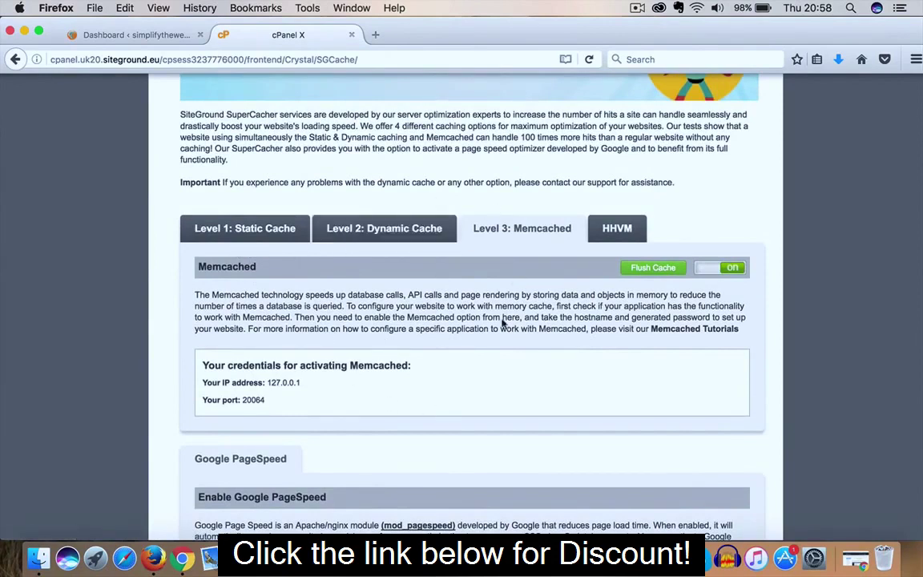
scroll(355, 184, "up", 1)
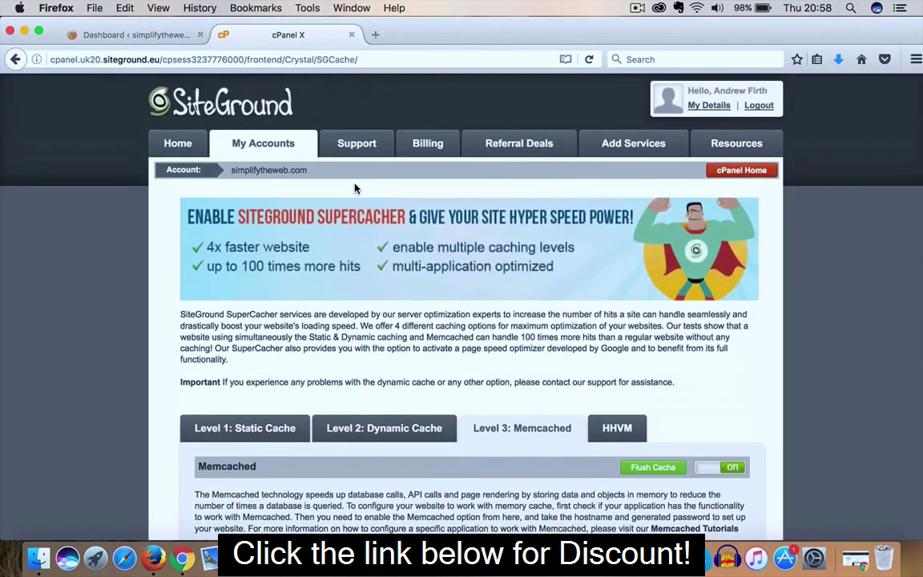
Go to Plugins > Add New in the WordPress admin dashboard
left_click(133, 40)
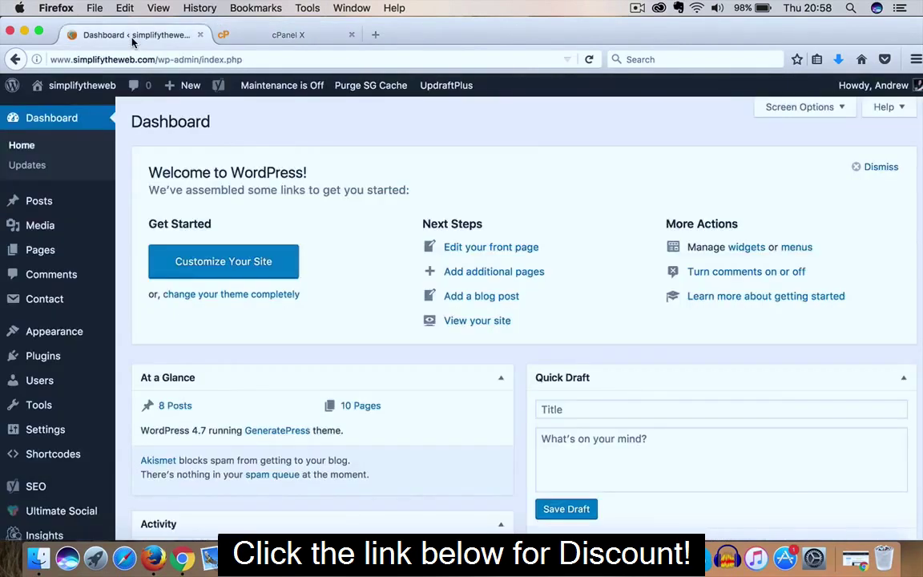
scroll(50, 315, "down", 1)
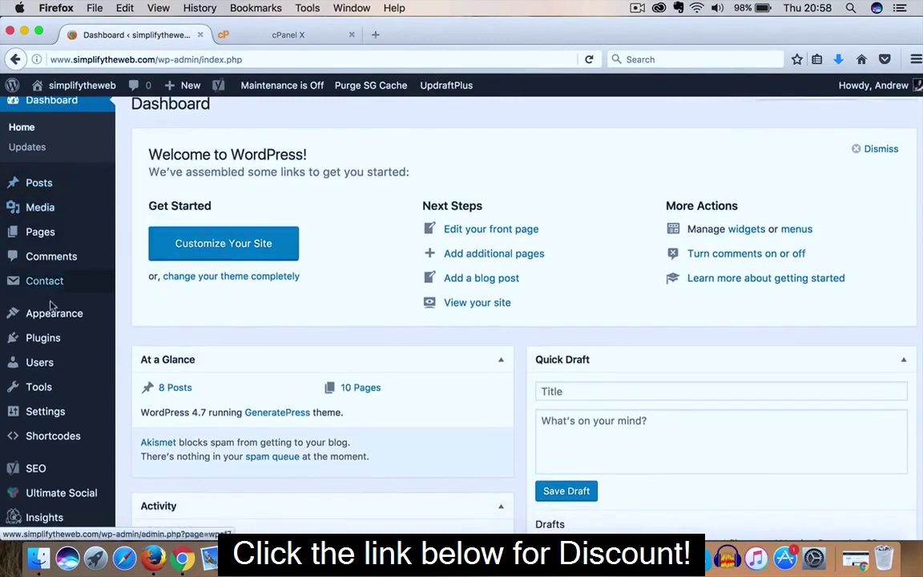
mouse_move(48, 341)
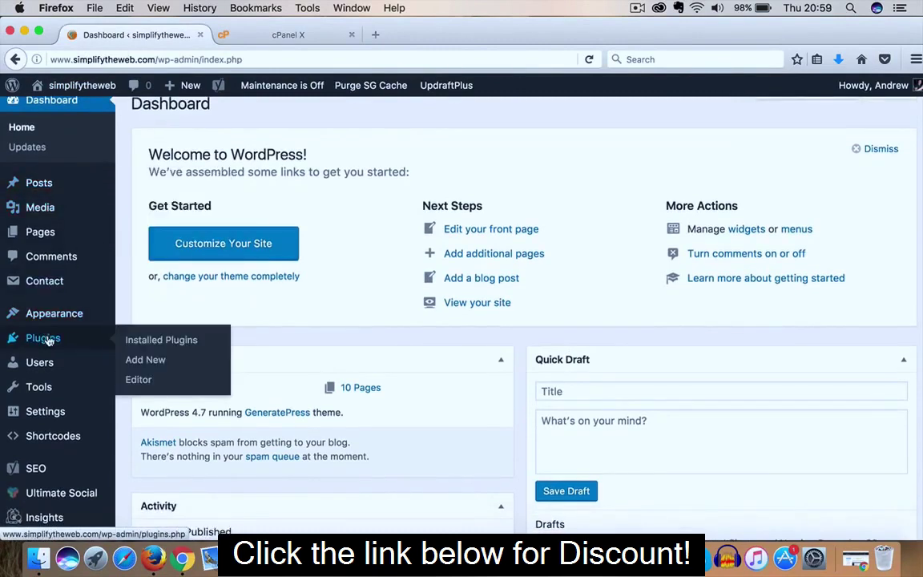
left_click(145, 361)
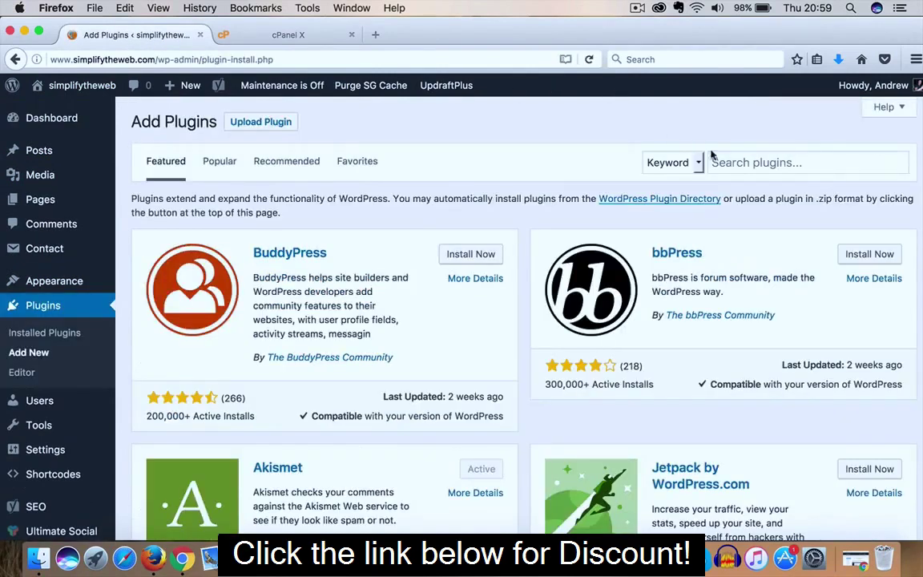
Search plugins for 'sg cachepress' and confirm SG CachePress is already active
left_click(712, 161)
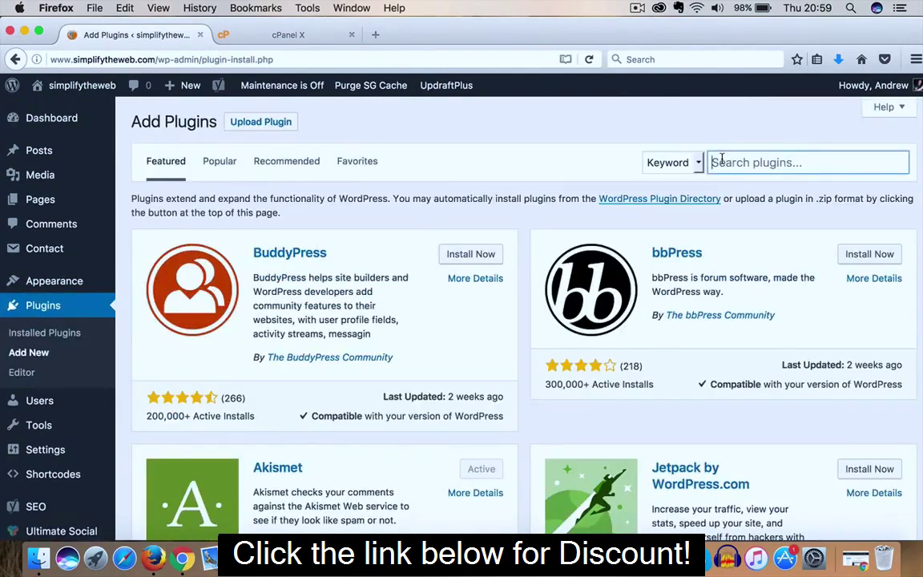
type("sg")
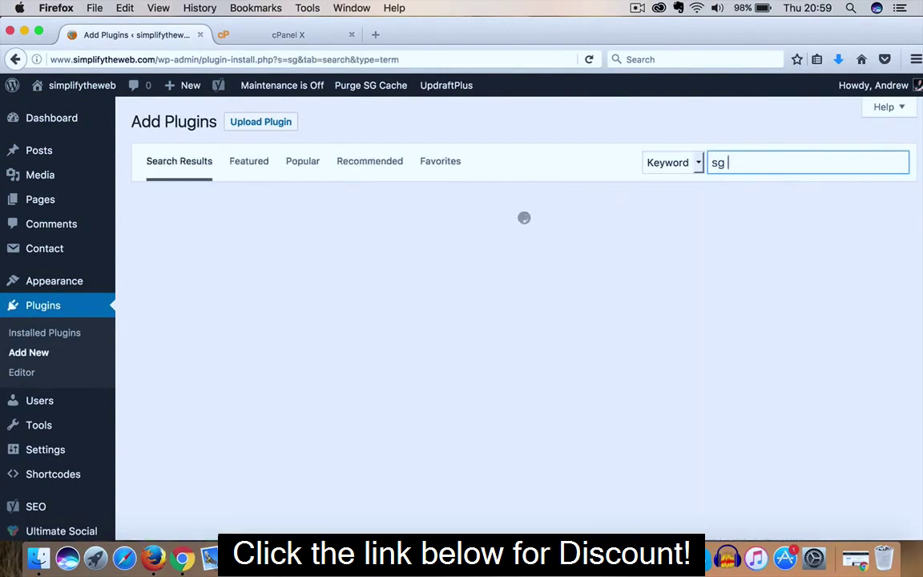
type(" cache")
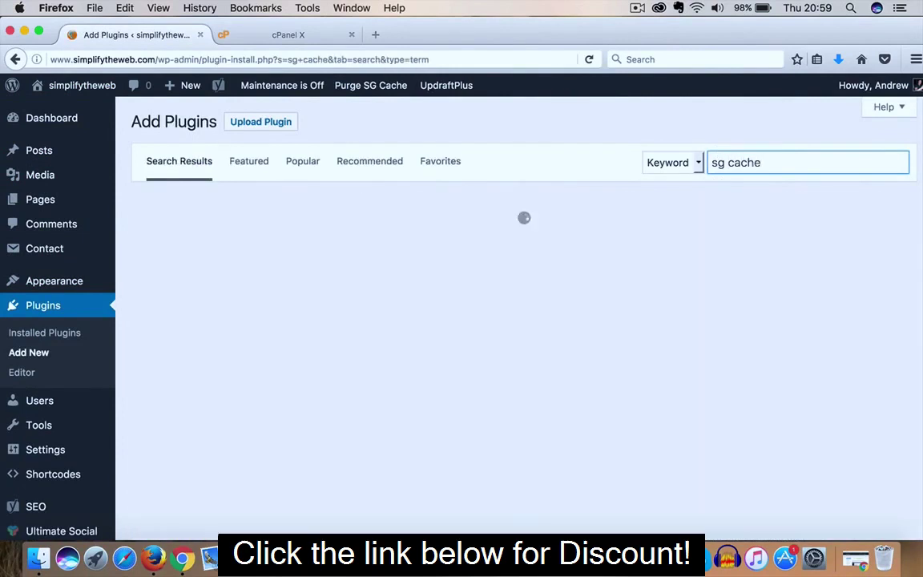
type("press")
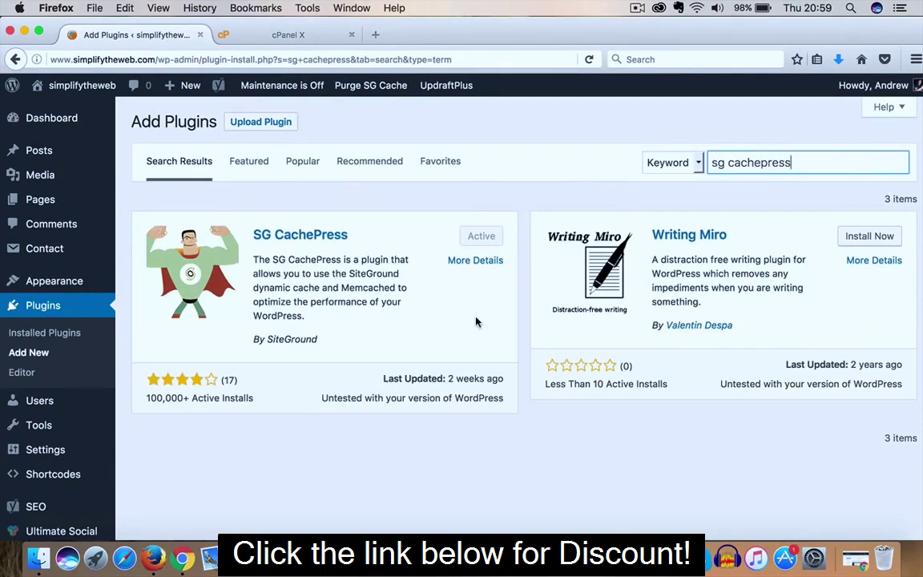
mouse_move(83, 95)
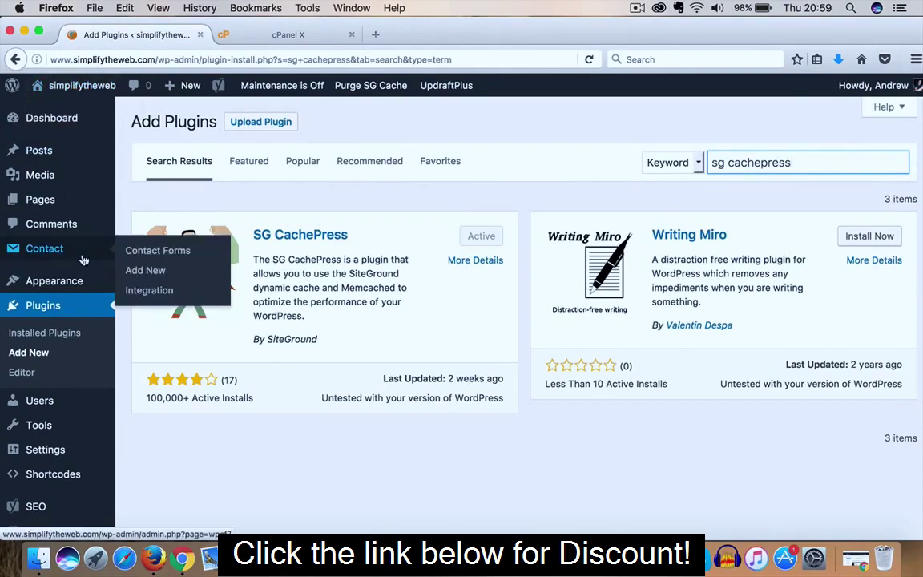
scroll(84, 255, "down", 3)
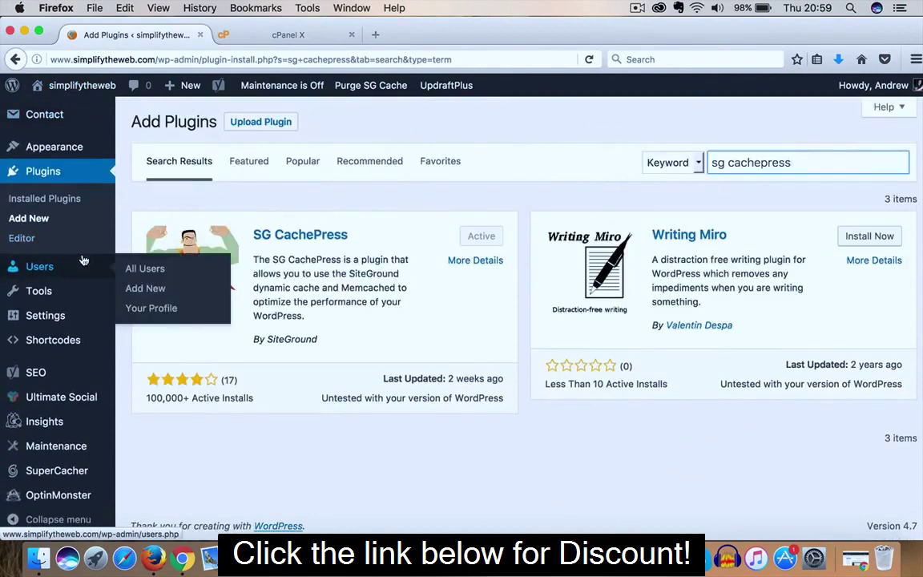
Open the SuperCacher plugin settings and check Dynamic Cache, AutoFlush and Memcached are enabled
left_click(56, 472)
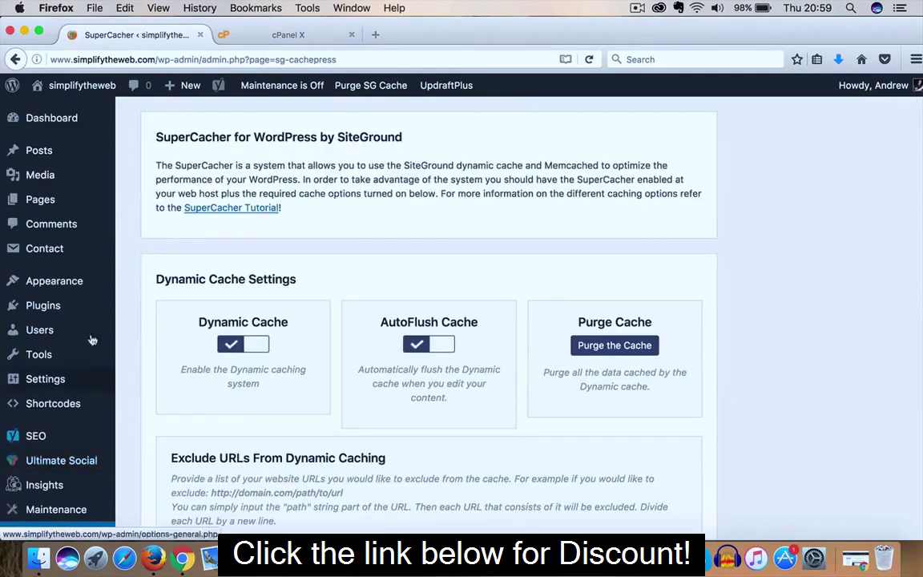
scroll(292, 265, "down", 1)
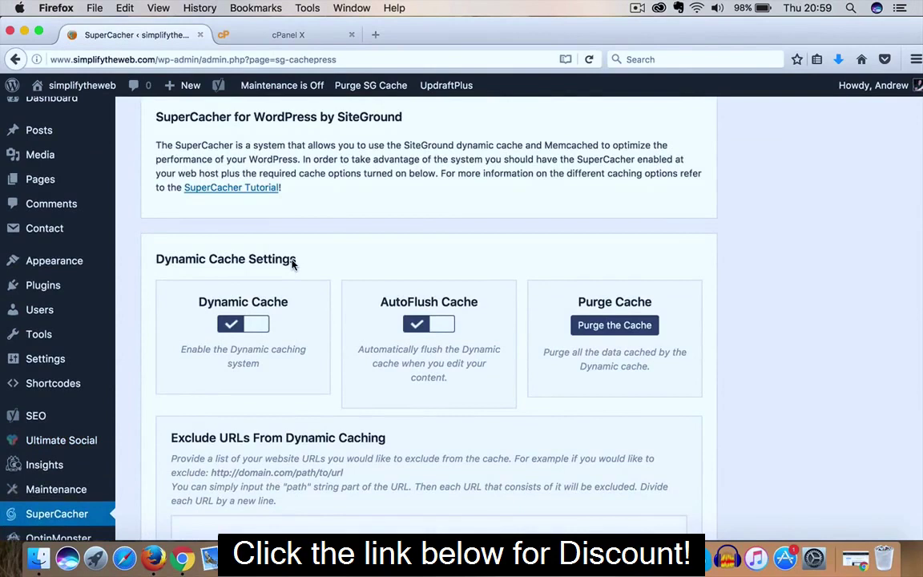
scroll(292, 265, "down", 1)
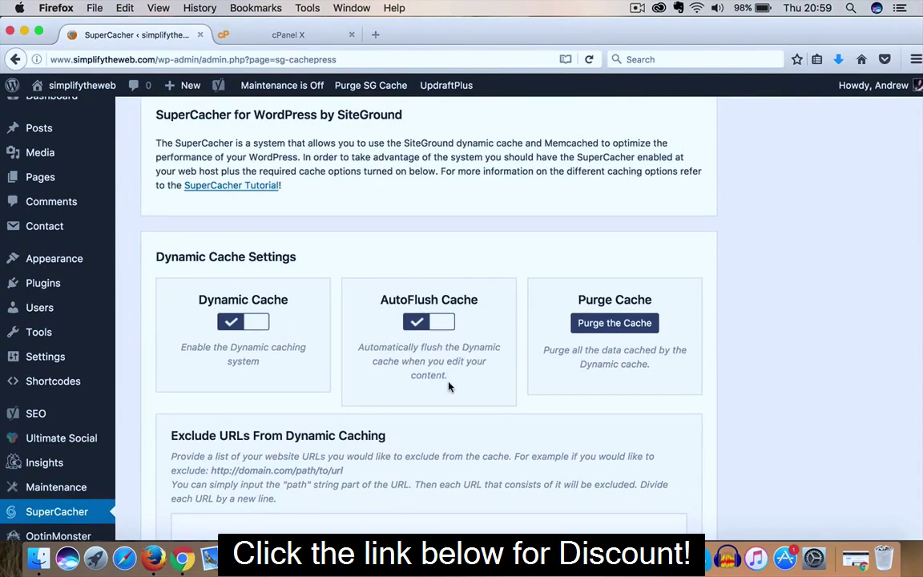
scroll(449, 386, "down", 2)
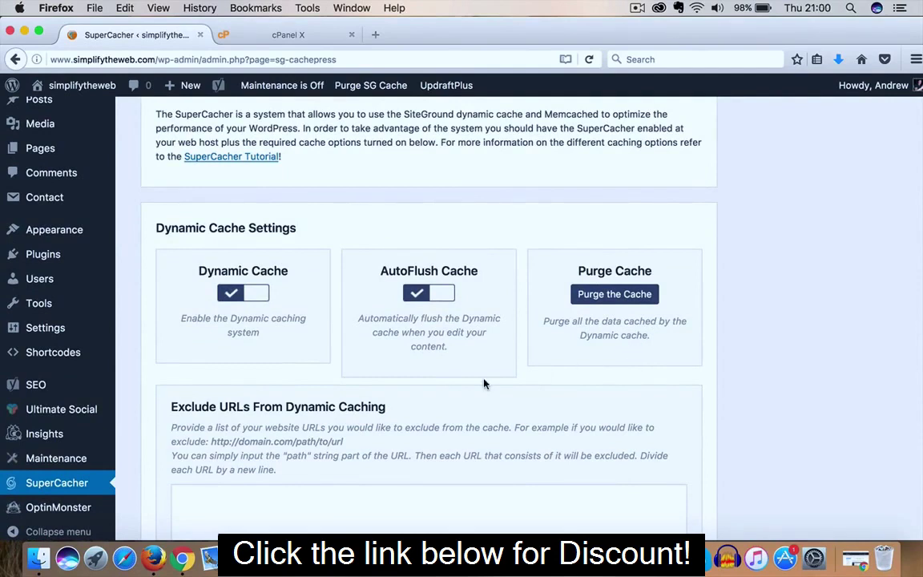
scroll(483, 384, "down", 10)
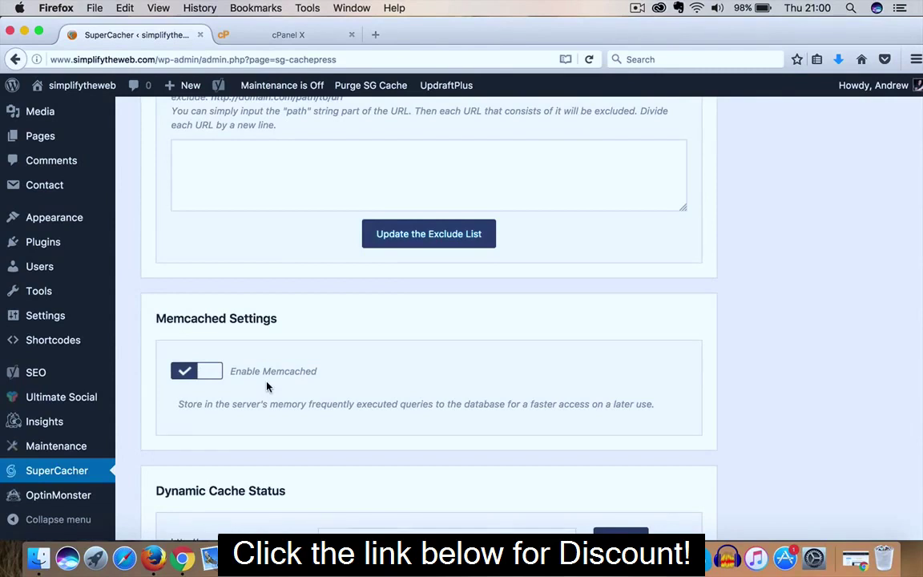
scroll(303, 372, "up", 5)
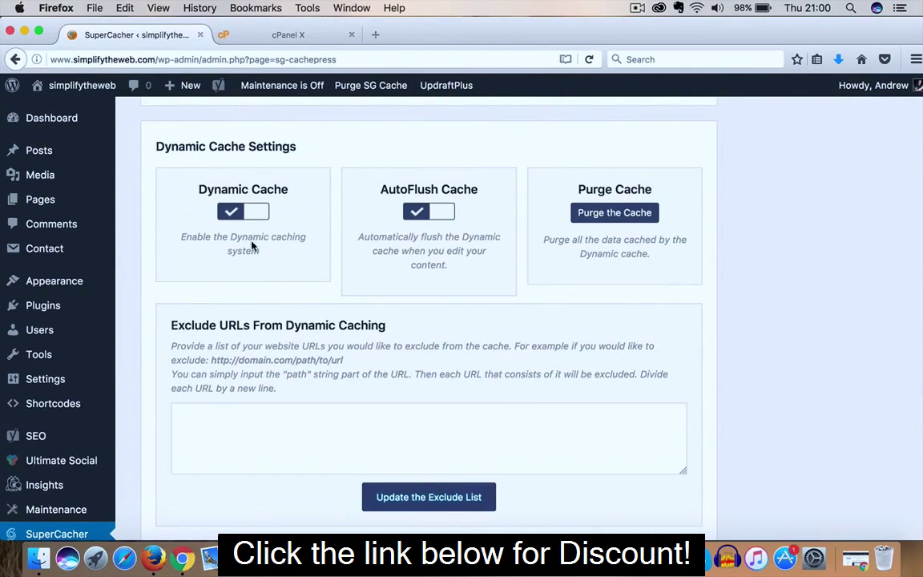
scroll(248, 352, "down", 5)
scroll(250, 352, "down", 1)
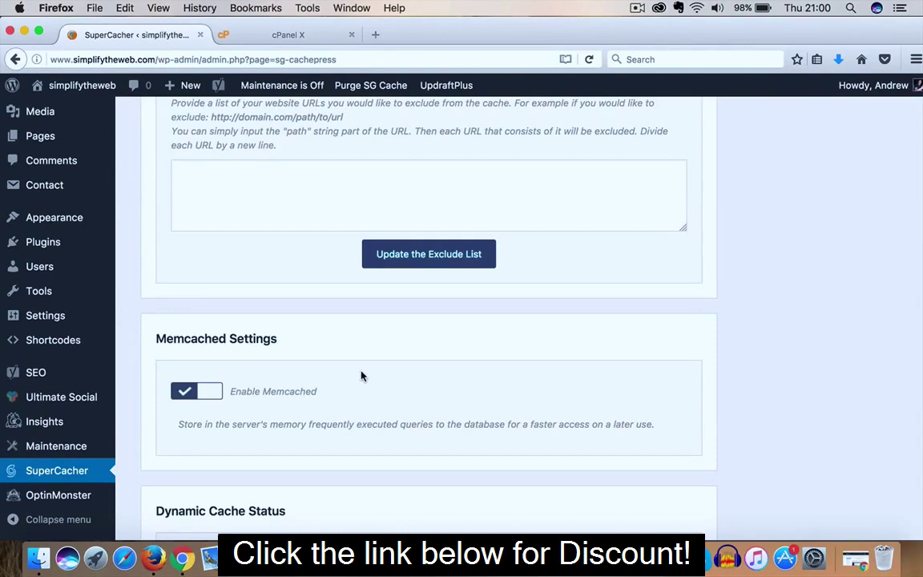
scroll(361, 377, "up", 5)
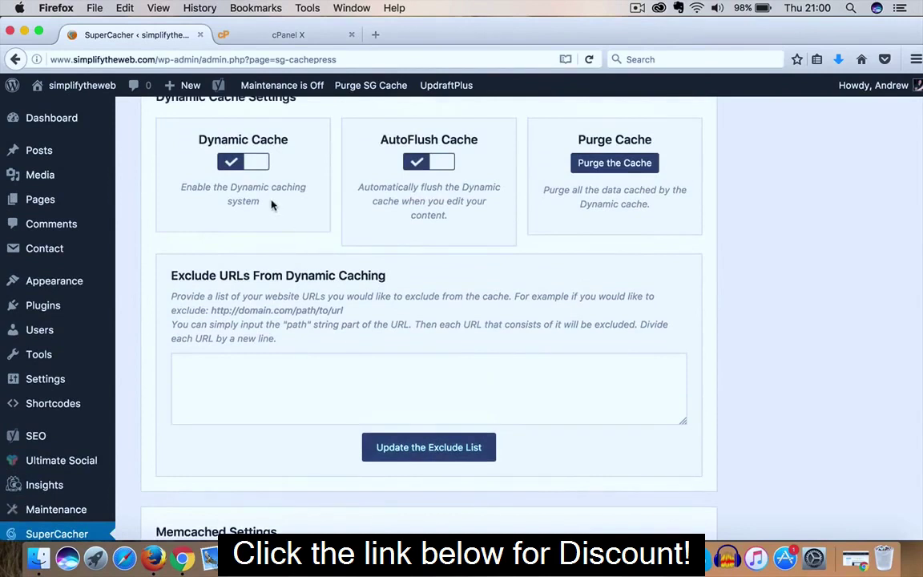
scroll(298, 329, "down", 4)
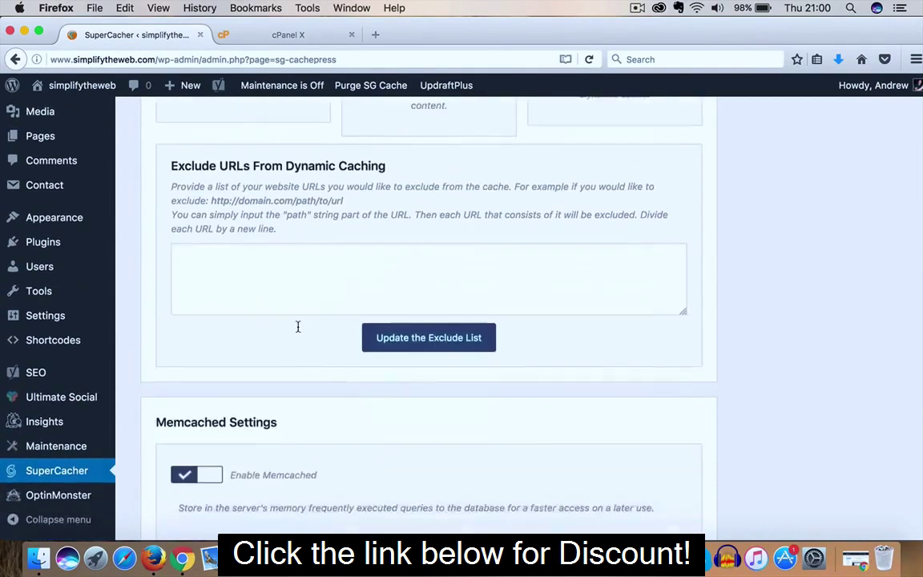